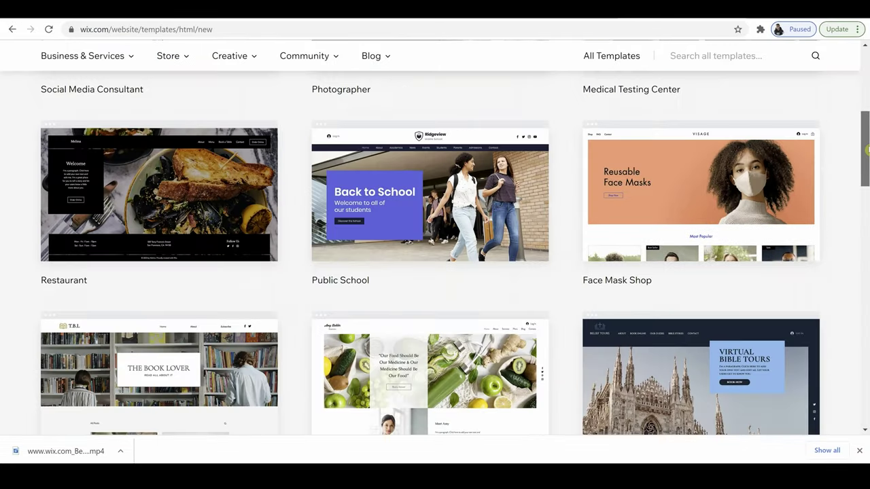
- Browse the new website templates and open the Travel & Documentary photography category
{"action": "scroll", "coordinate": [867, 176], "scroll_direction": "down", "scroll_amount": 2}
{"action": "scroll", "coordinate": [867, 175], "scroll_direction": "down", "scroll_amount": 2}
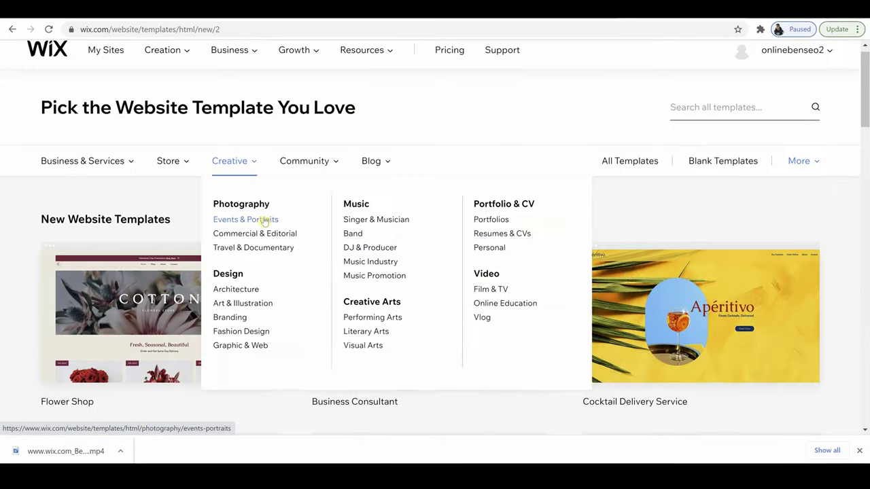
{"action": "left_click", "coordinate": [259, 248]}
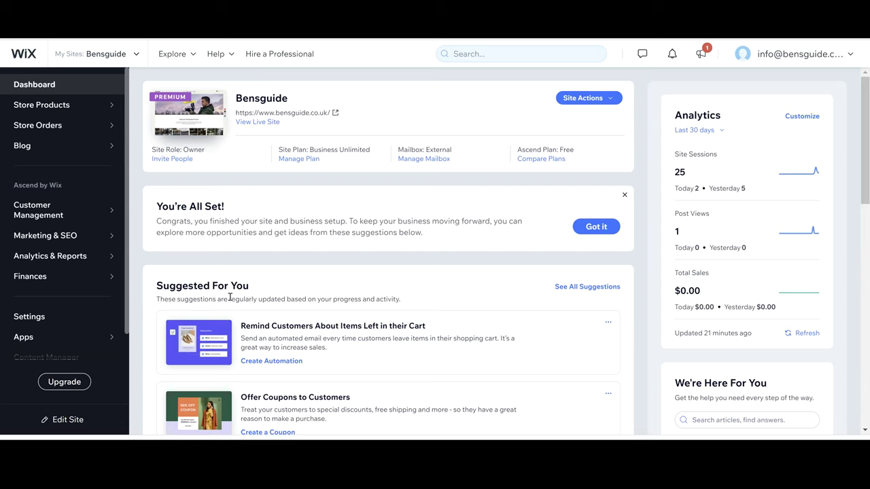
- Open the site's Get Found on Google settings in the Marketing & SEO area and review the general info and keywords
{"action": "mouse_move", "coordinate": [70, 136]}
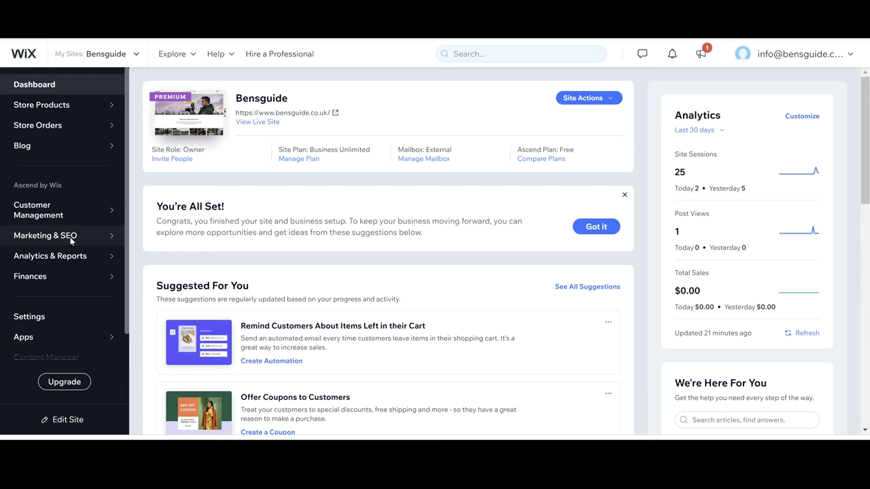
{"action": "mouse_move", "coordinate": [70, 239]}
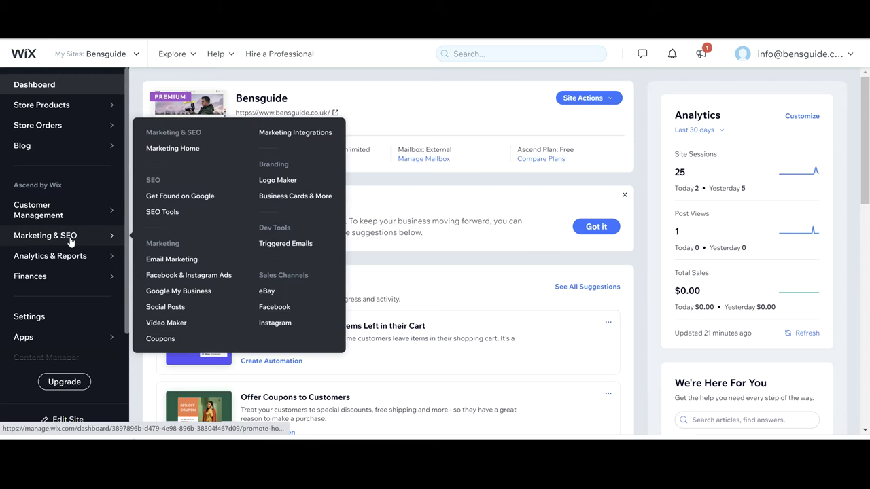
{"action": "left_click", "coordinate": [71, 239]}
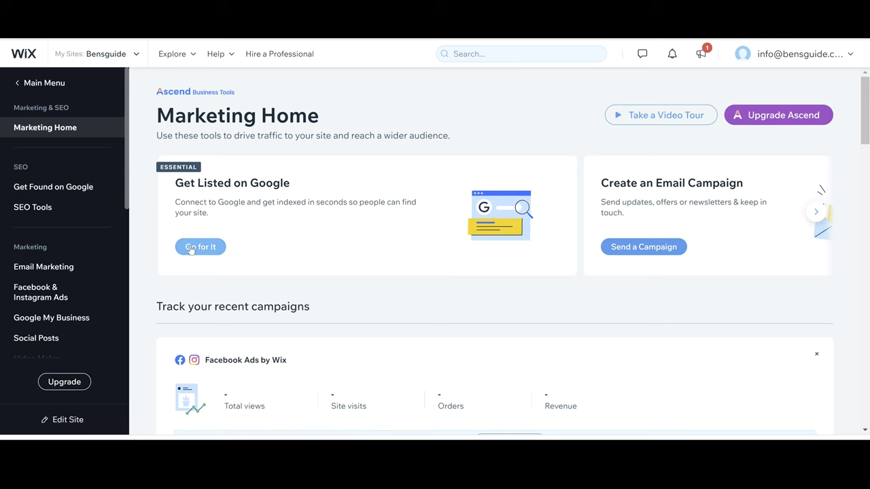
{"action": "left_click", "coordinate": [75, 189]}
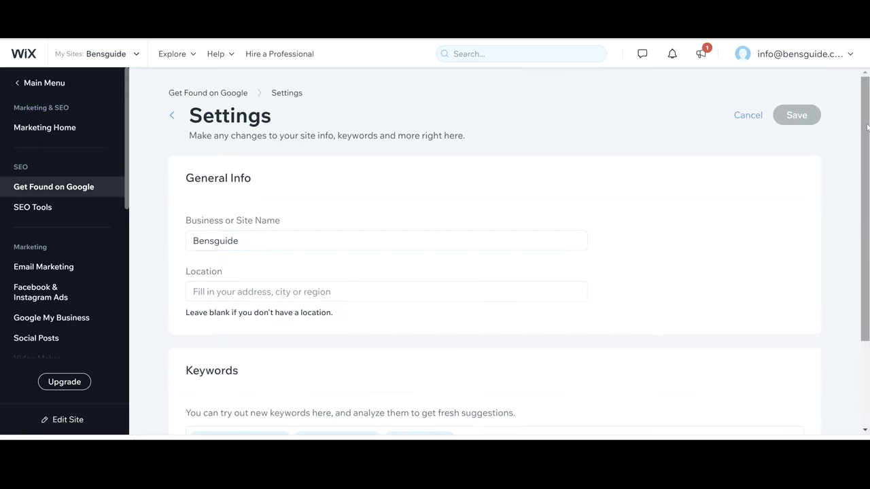
{"action": "left_click_drag", "start_coordinate": [867, 126], "coordinate": [867, 139]}
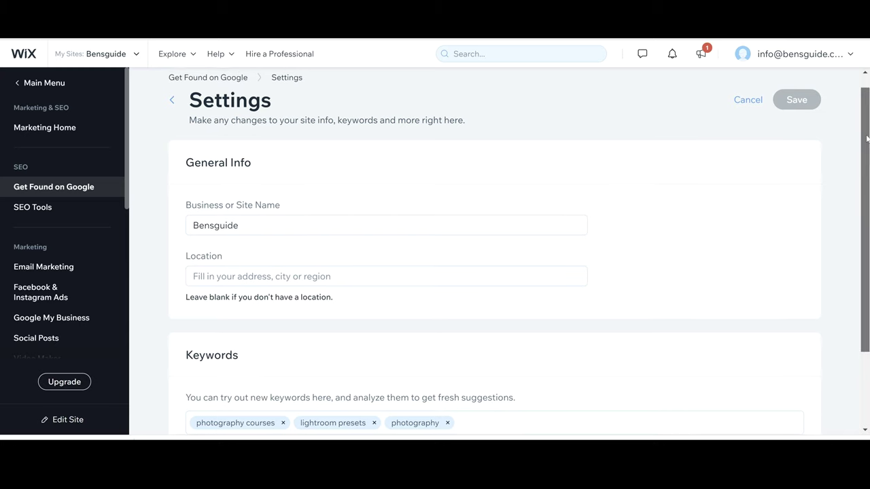
{"action": "left_click_drag", "start_coordinate": [867, 139], "coordinate": [868, 118]}
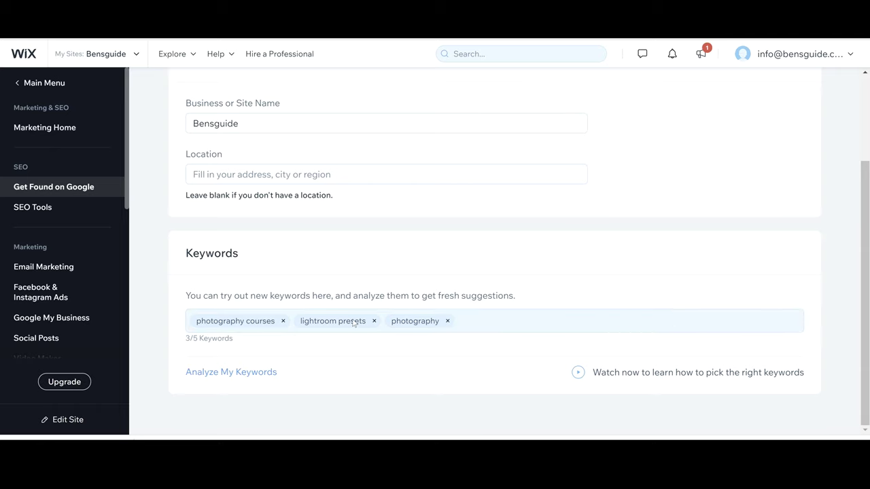
- Set the business location to "England, UK" in the Get Found on Google settings and save the changes
{"action": "scroll", "coordinate": [353, 324], "scroll_direction": "up", "scroll_amount": 2}
{"action": "scroll", "coordinate": [619, 270], "scroll_direction": "down", "scroll_amount": 2}
{"action": "left_click", "coordinate": [329, 175]}
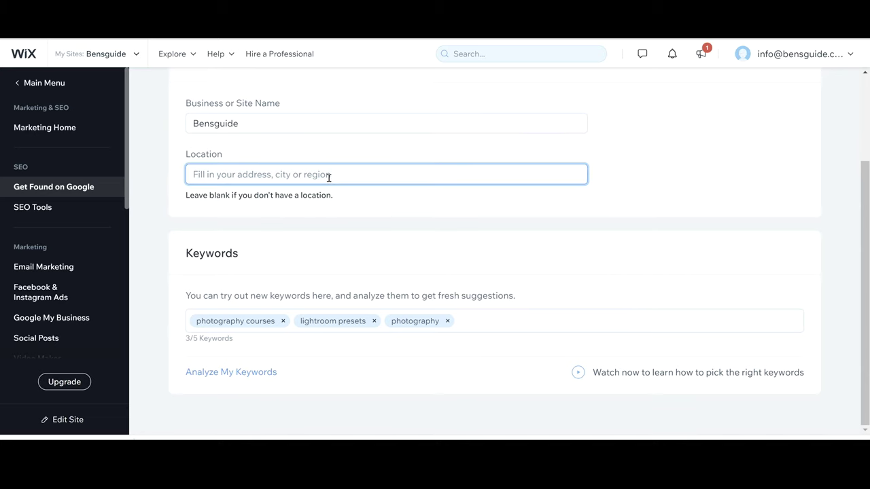
{"action": "type", "text": "T"}
{"action": "key", "text": "BackSpace"}
{"action": "type", "text": "England"}
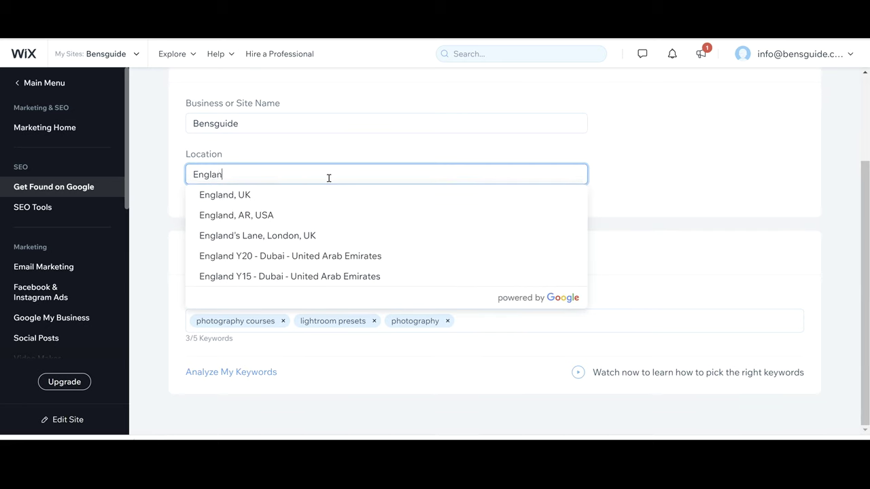
{"action": "left_click", "coordinate": [258, 195]}
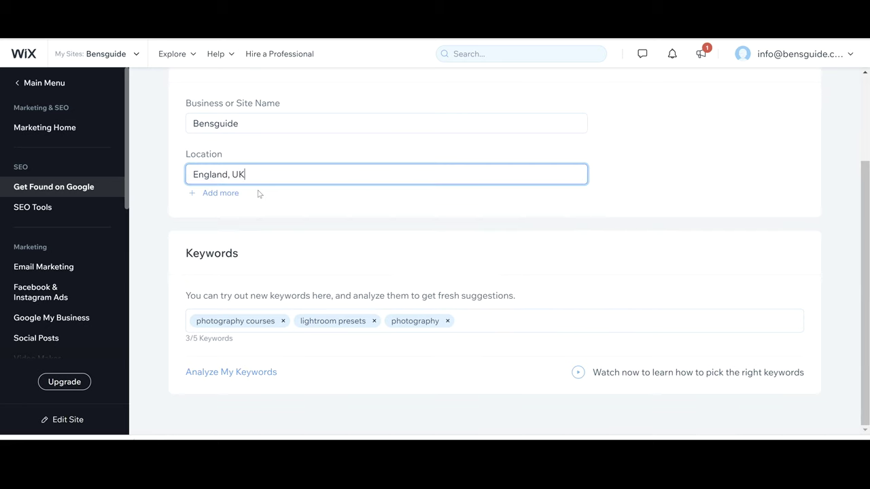
{"action": "scroll", "coordinate": [257, 192], "scroll_direction": "up", "scroll_amount": 1}
{"action": "scroll", "coordinate": [495, 245], "scroll_direction": "up", "scroll_amount": 2}
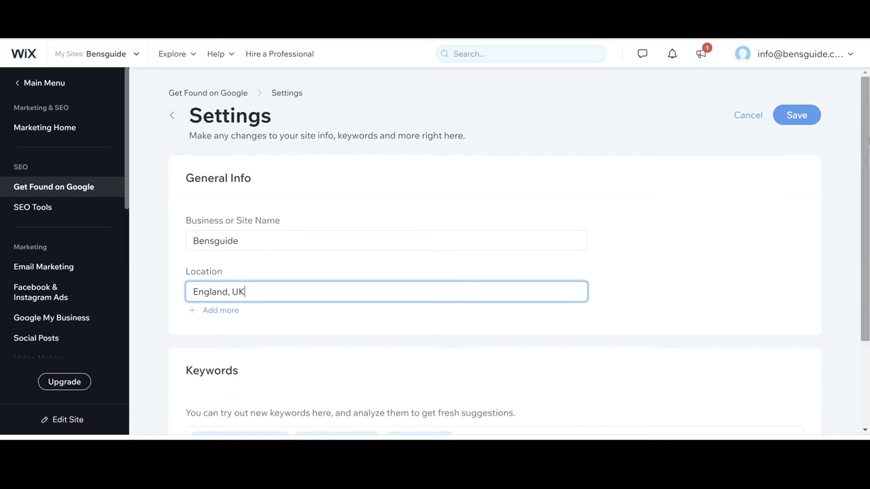
{"action": "left_click", "coordinate": [806, 116]}
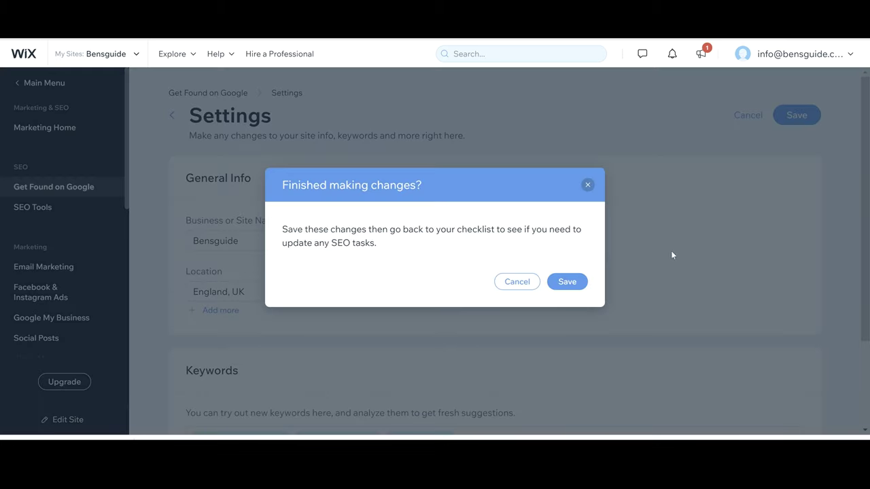
{"action": "left_click", "coordinate": [567, 284]}
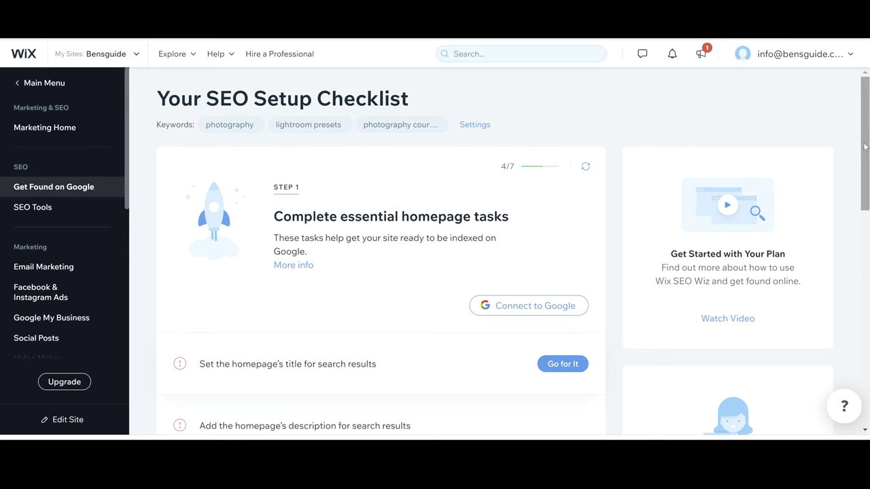
- Open the checklist task for the homepage's search title and copy the recommended title "Lightroom Presets | Bensguide"
{"action": "left_click_drag", "start_coordinate": [865, 147], "coordinate": [865, 170]}
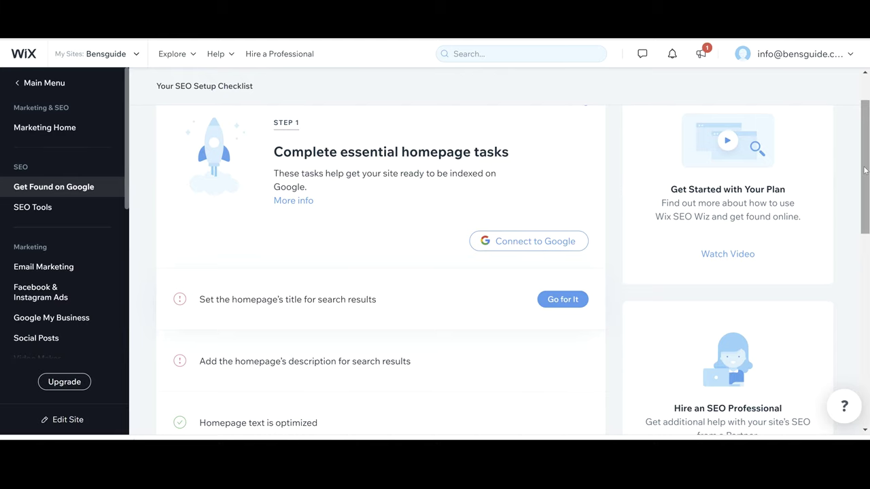
{"action": "left_click_drag", "start_coordinate": [865, 170], "coordinate": [860, 214]}
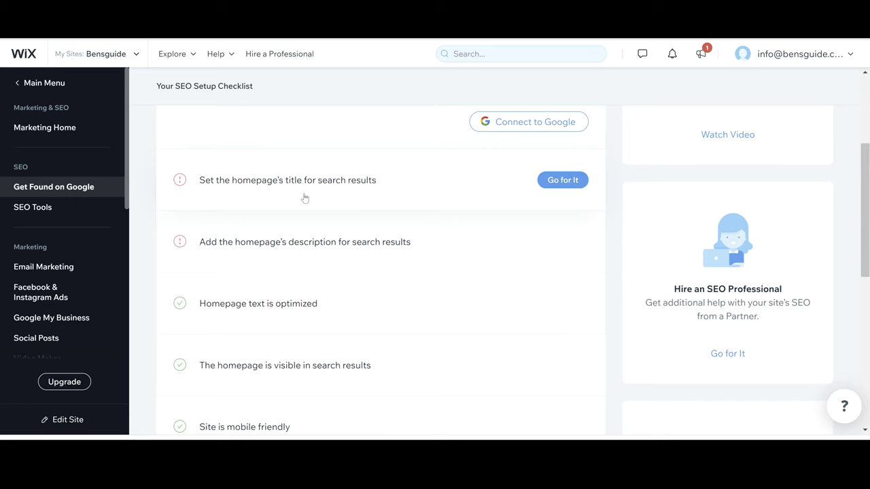
{"action": "left_click", "coordinate": [552, 180]}
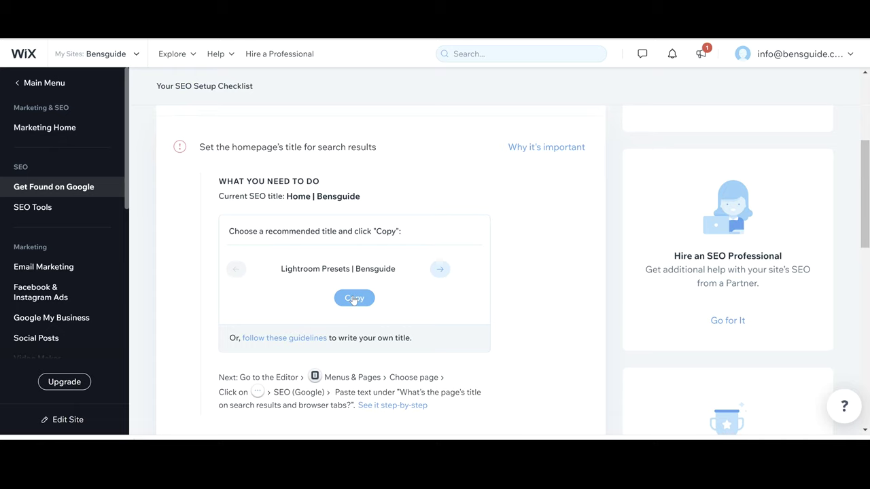
{"action": "left_click", "coordinate": [354, 298]}
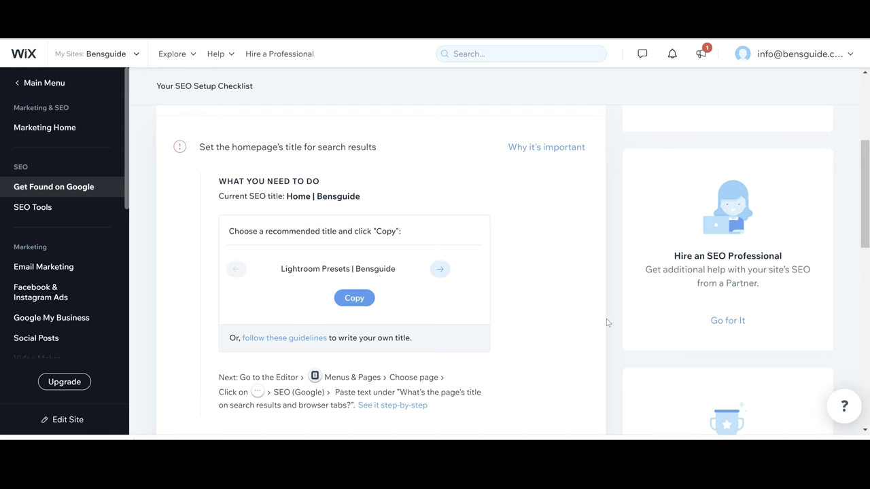
- Go to the site editor and open the Home page's SEO (Google) settings
{"action": "left_click_drag", "start_coordinate": [864, 261], "coordinate": [864, 272]}
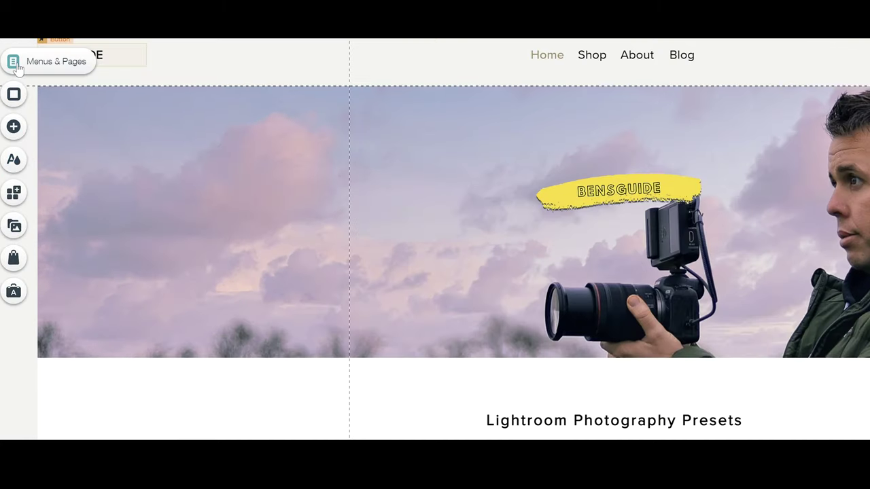
{"action": "left_click", "coordinate": [15, 64]}
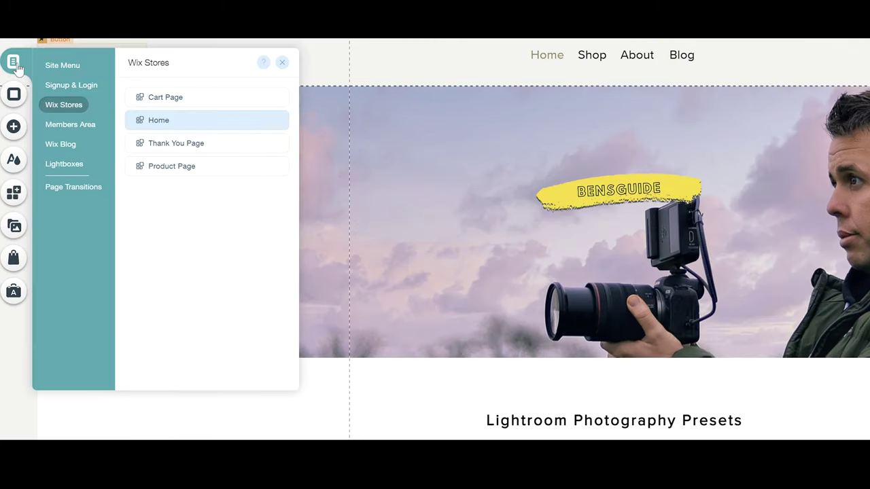
{"action": "left_click", "coordinate": [64, 66]}
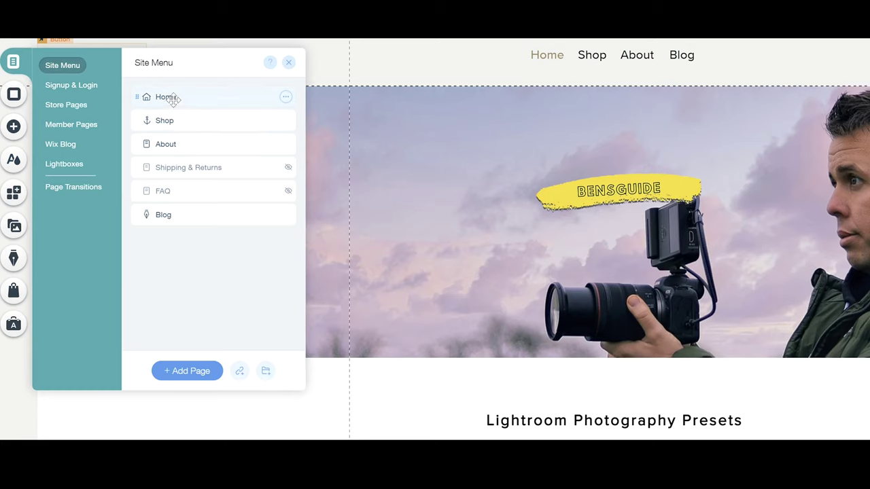
{"action": "left_click", "coordinate": [287, 99]}
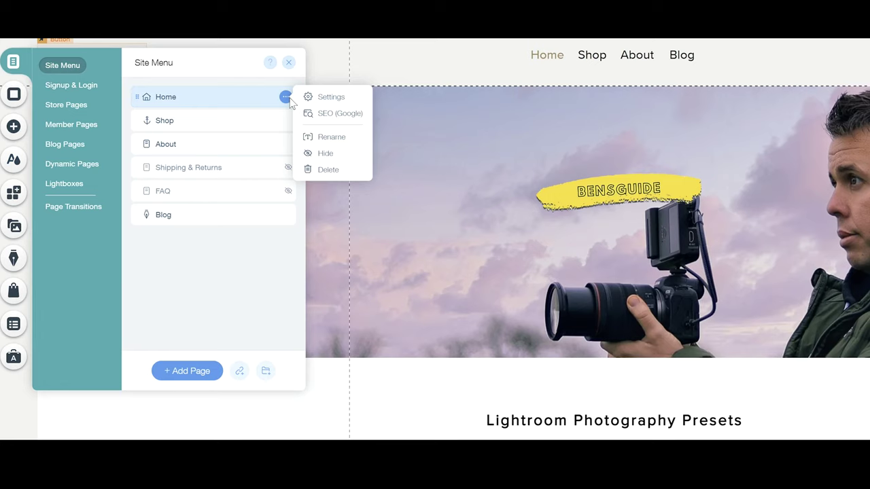
{"action": "left_click", "coordinate": [324, 120]}
- Replace the Home page's search results title with the copied "Lightroom Presets | Bensguide"
{"action": "mouse_move", "coordinate": [564, 162]}
{"action": "left_mouse_down"}
{"action": "mouse_move", "coordinate": [569, 200]}
{"action": "mouse_move", "coordinate": [560, 147]}
{"action": "left_mouse_up"}
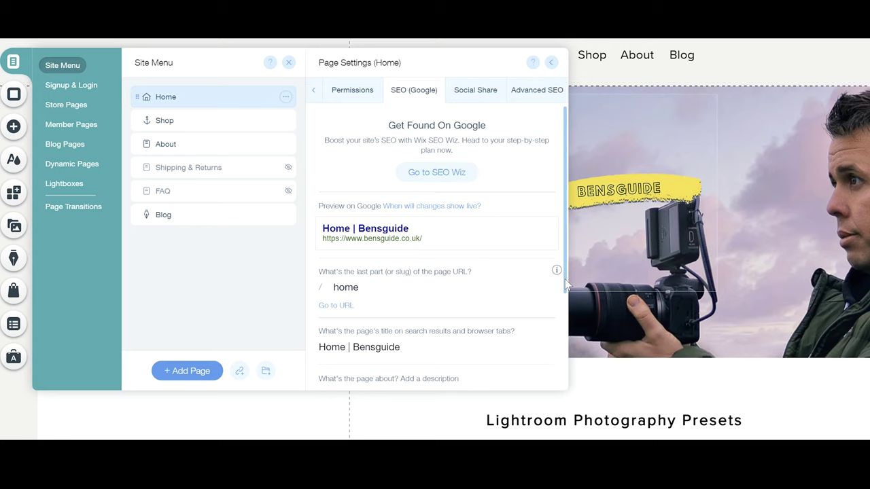
{"action": "scroll", "coordinate": [562, 307], "scroll_direction": "down", "scroll_amount": 1}
{"action": "scroll", "coordinate": [563, 308], "scroll_direction": "down", "scroll_amount": 2}
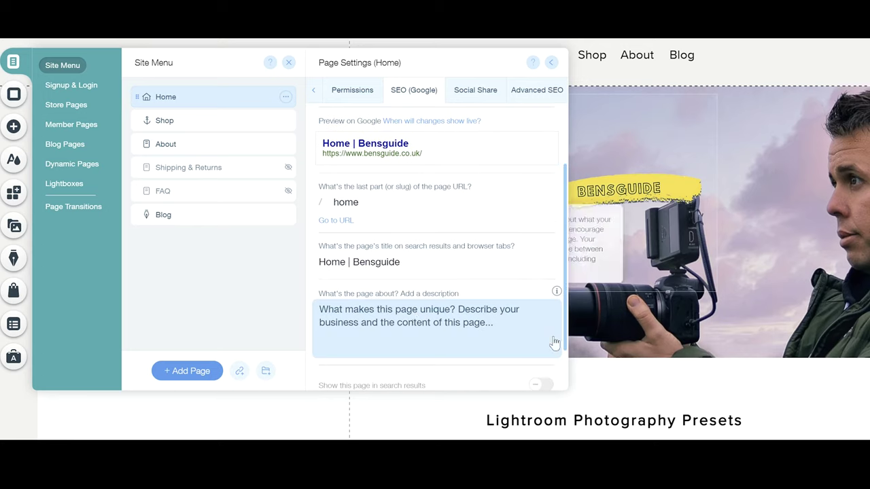
{"action": "left_click", "coordinate": [401, 265]}
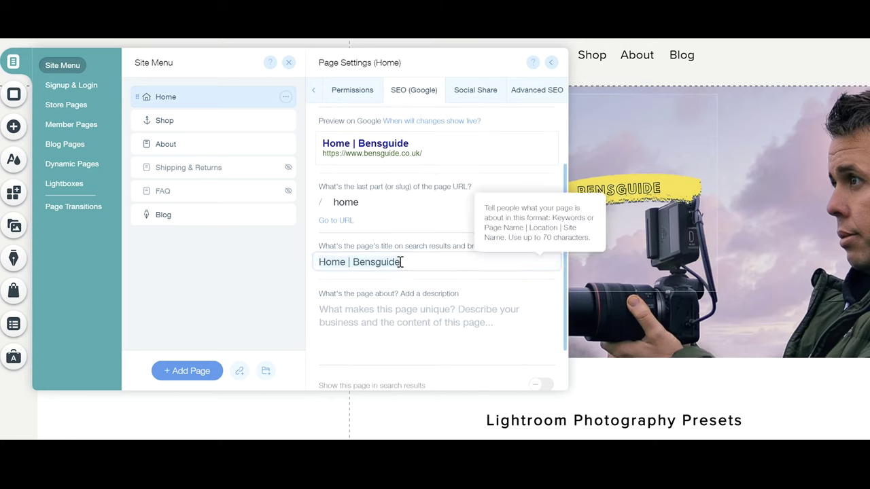
{"action": "key", "text": "ctrl+v"}
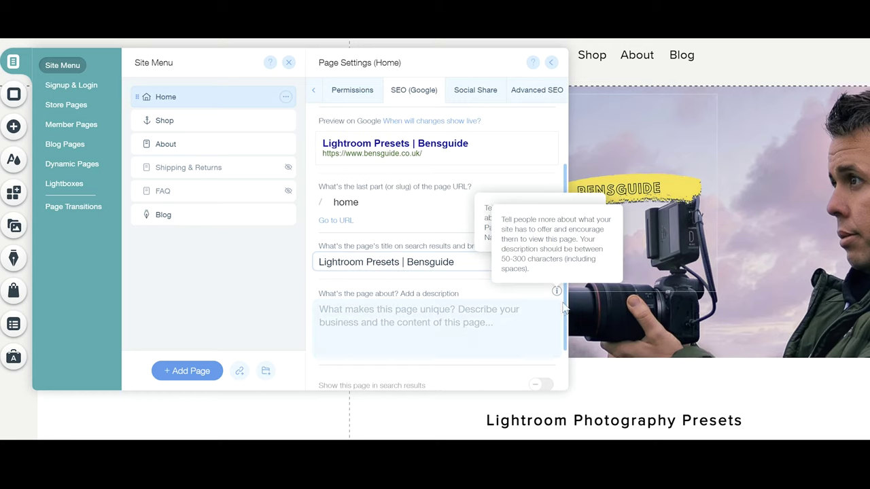
{"action": "left_click", "coordinate": [570, 361]}
{"action": "scroll", "coordinate": [569, 371], "scroll_direction": "down", "scroll_amount": 1}
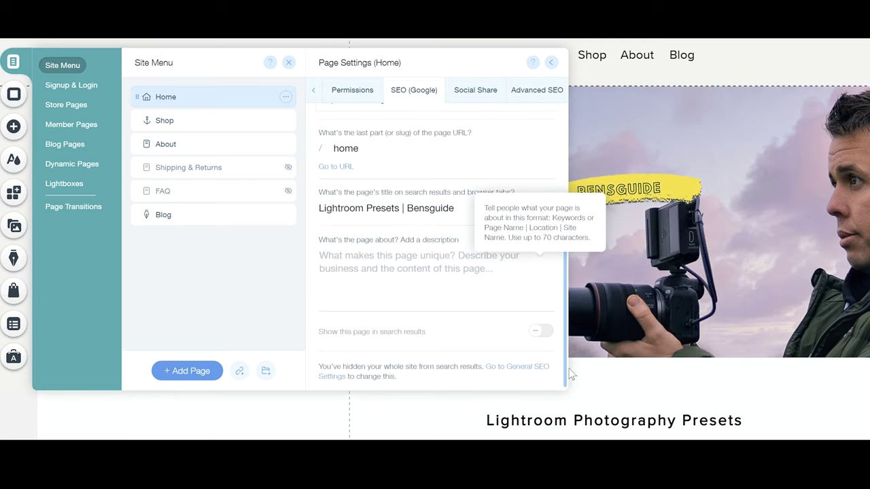
{"action": "left_click_drag", "start_coordinate": [571, 374], "coordinate": [565, 231]}
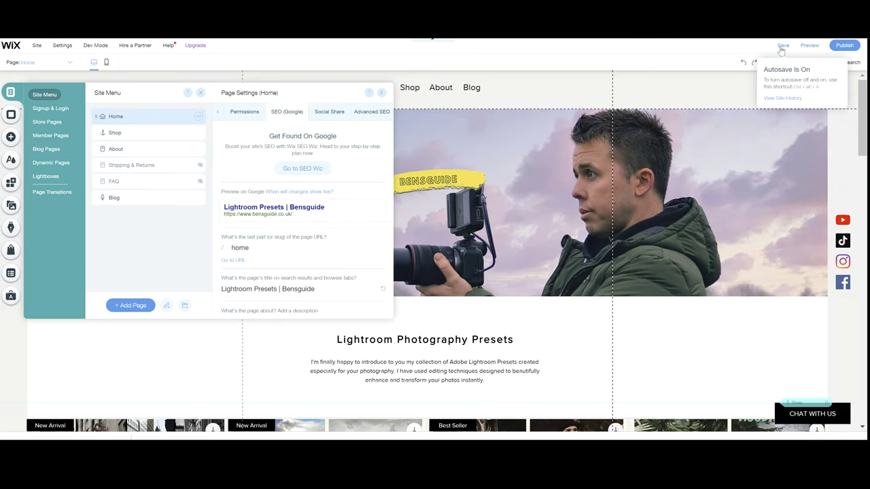
- Save the site without publishing it and refresh the SEO setup checklist
{"action": "left_click", "coordinate": [782, 49]}
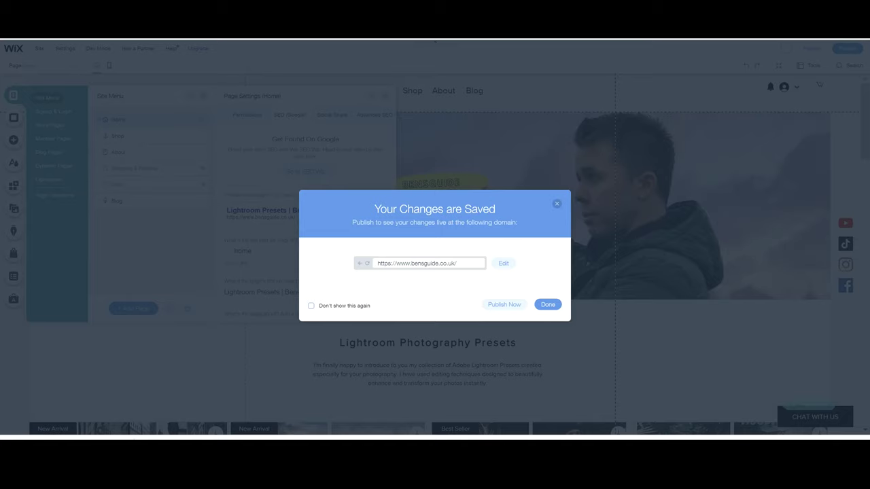
{"action": "left_click", "coordinate": [557, 206]}
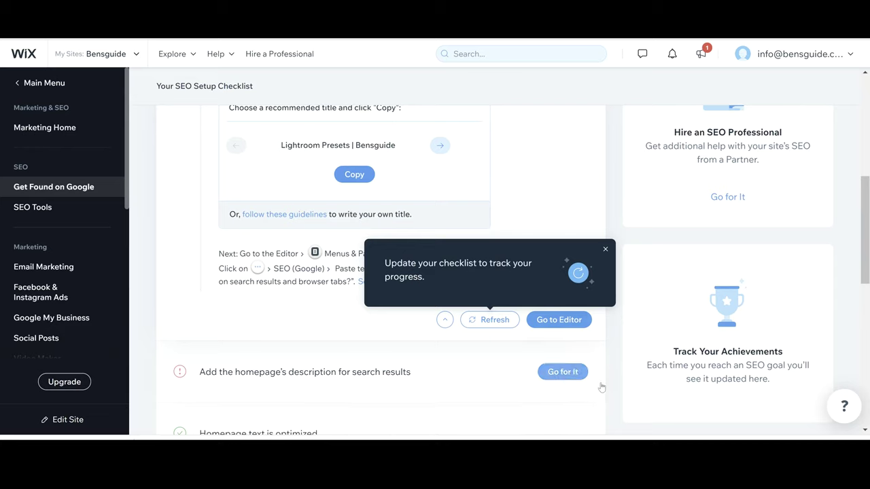
{"action": "left_click", "coordinate": [491, 322]}
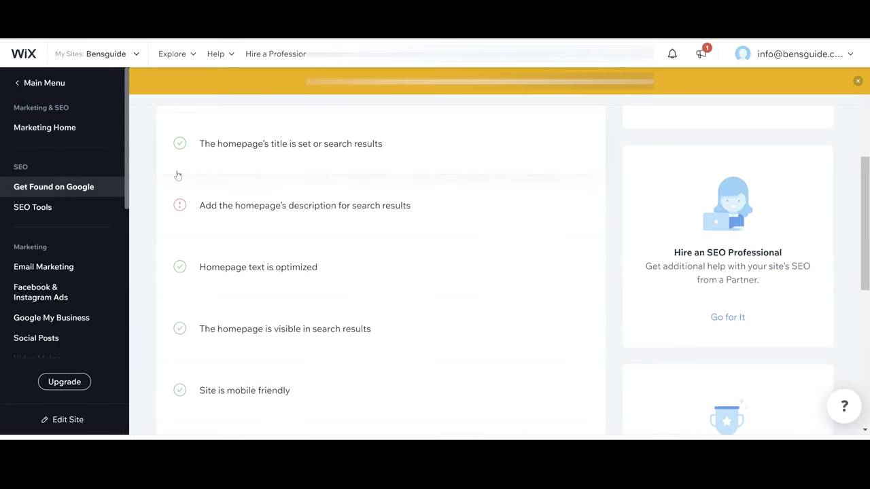
- Open the checklist task for the homepage's description and go to the Home page's SEO (Google) settings in the site editor
{"action": "mouse_move", "coordinate": [313, 197]}
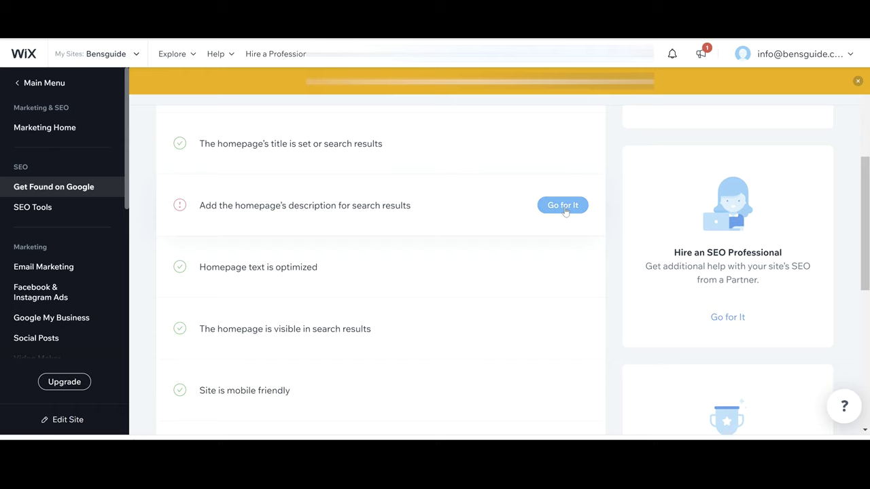
{"action": "left_click", "coordinate": [563, 205]}
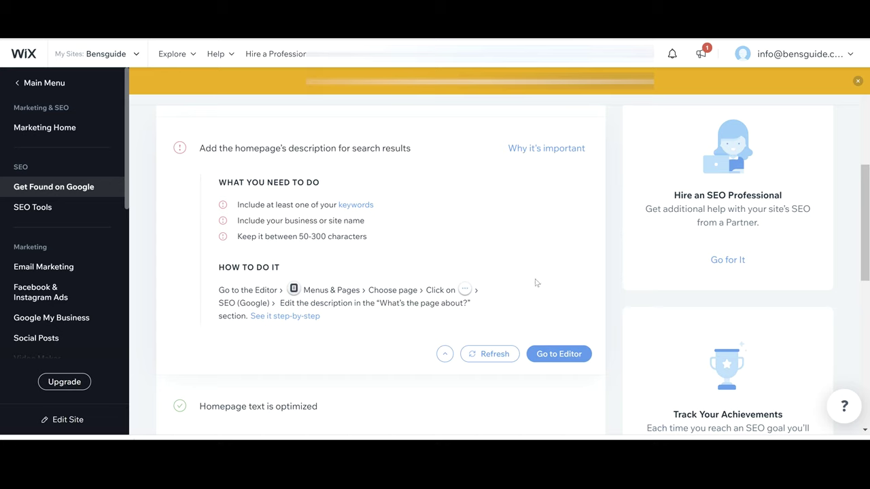
{"action": "left_click", "coordinate": [559, 354]}
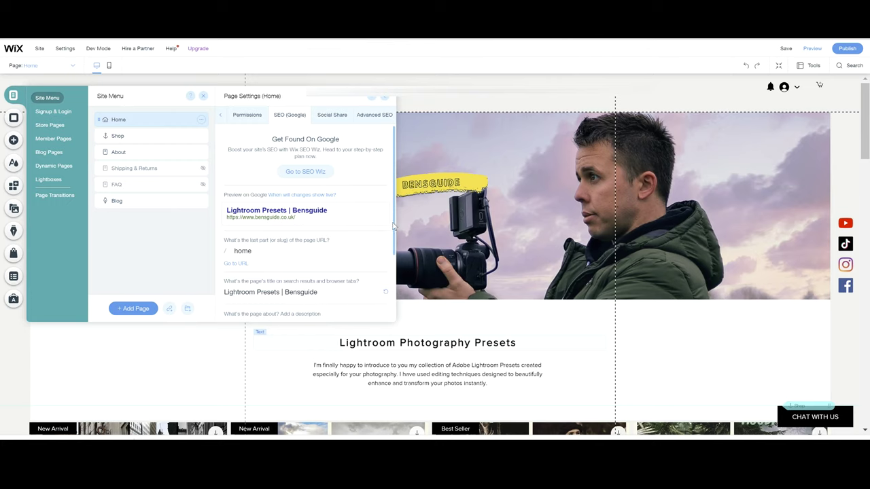
{"action": "scroll", "coordinate": [322, 244], "scroll_direction": "down", "scroll_amount": 2}
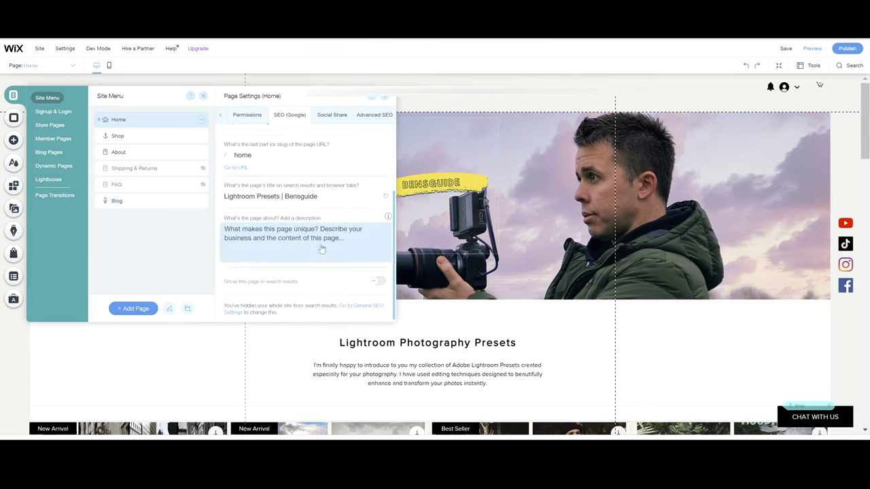
- Start the Home page's description with "Here at Bensguide we are teaching people photography through a range of"
{"action": "left_click", "coordinate": [349, 238]}
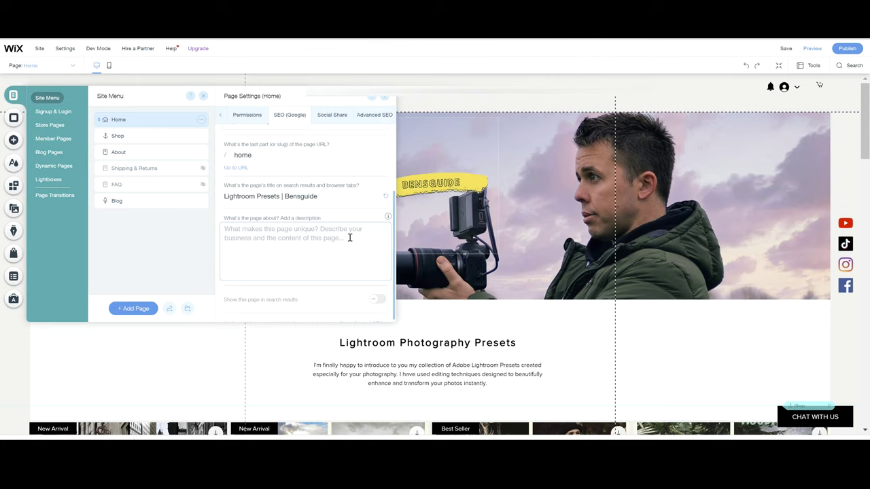
{"action": "left_click", "coordinate": [350, 238]}
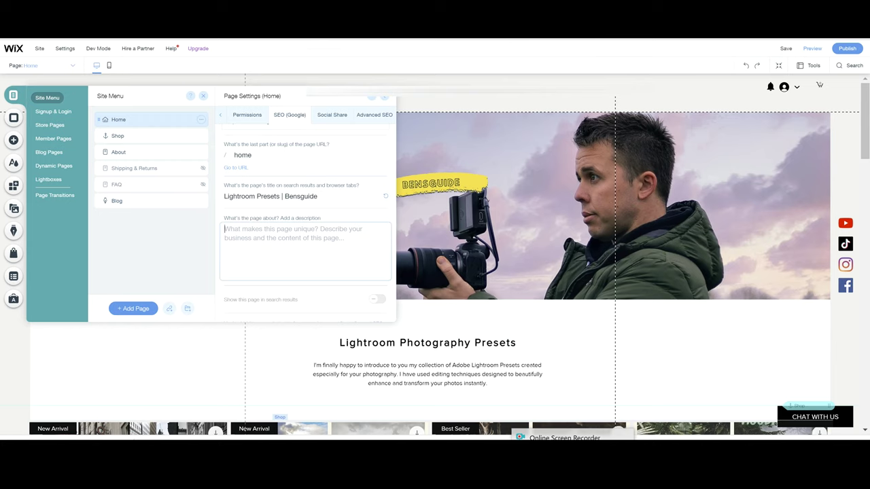
{"action": "type", "text": "Here at Bensguide"}
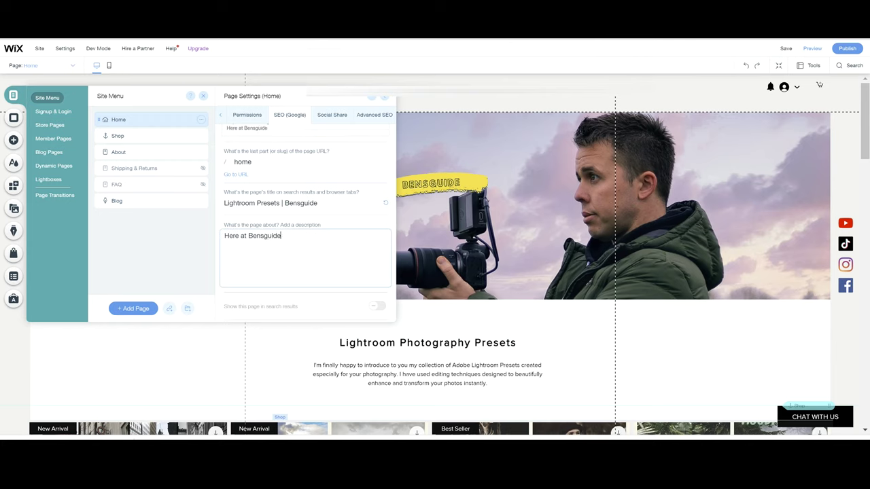
{"action": "type", "text": " we are teaching people pho"}
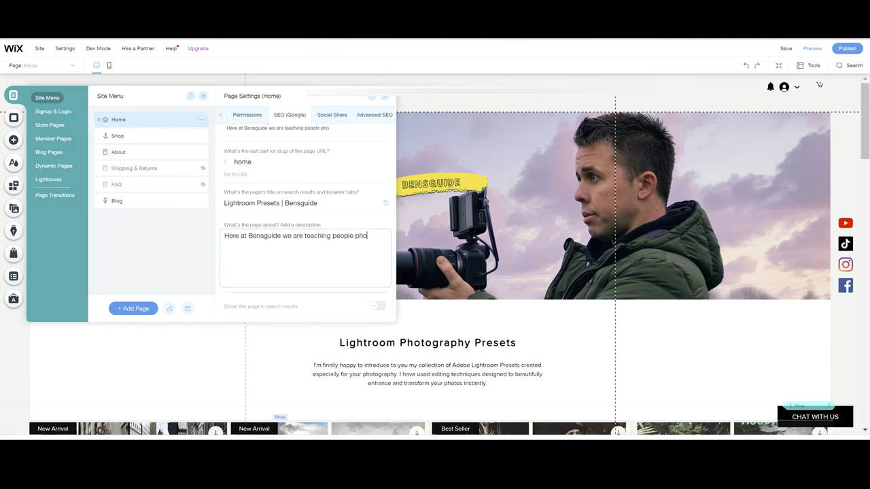
{"action": "type", "text": "tography through a range of"}
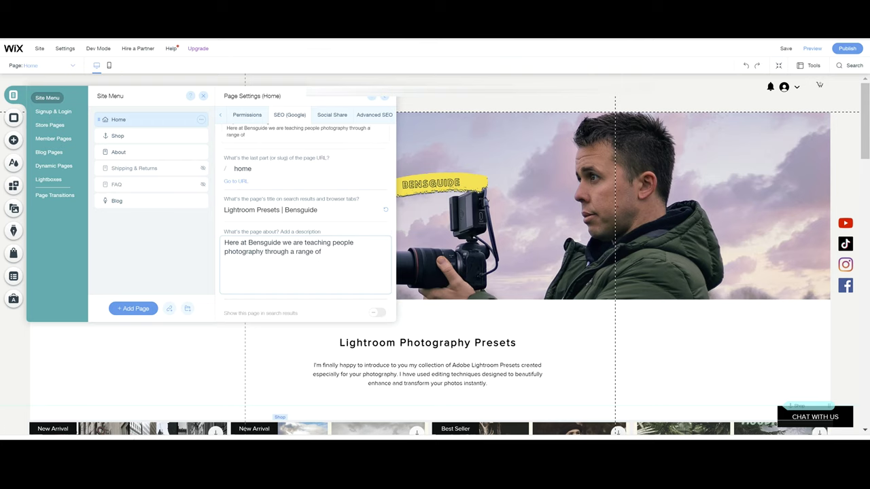
- Complete the description with "photography courses and providing them with a simple way to tranform their photos with lightroom presets."
{"action": "type", "text": " photography courses and providing them "}
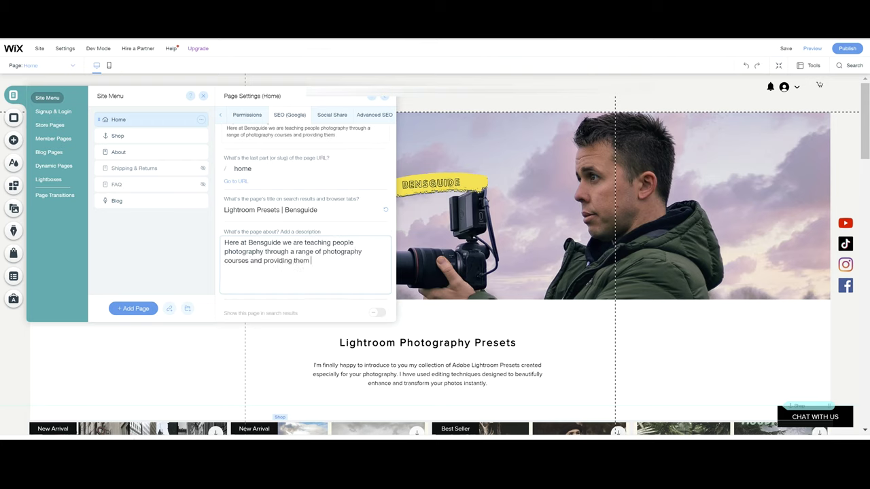
{"action": "type", "text": "with a simple way to tranform th"}
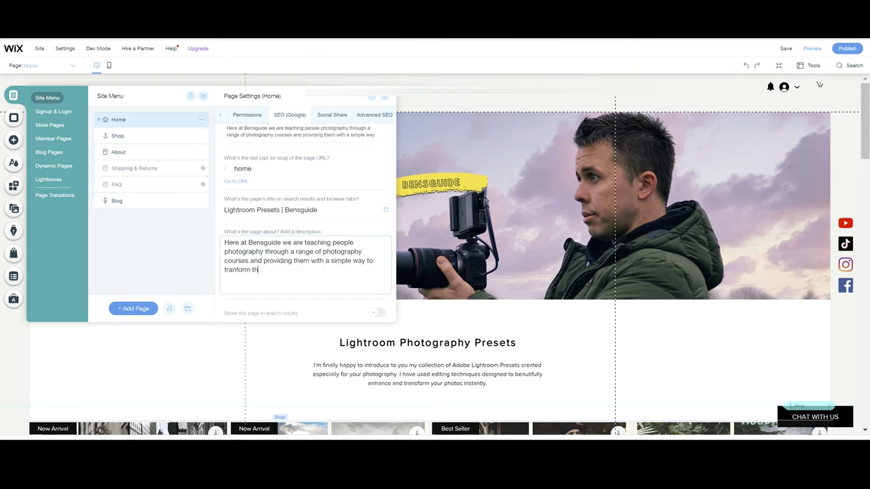
{"action": "type", "text": "eir photos with lightroom pr"}
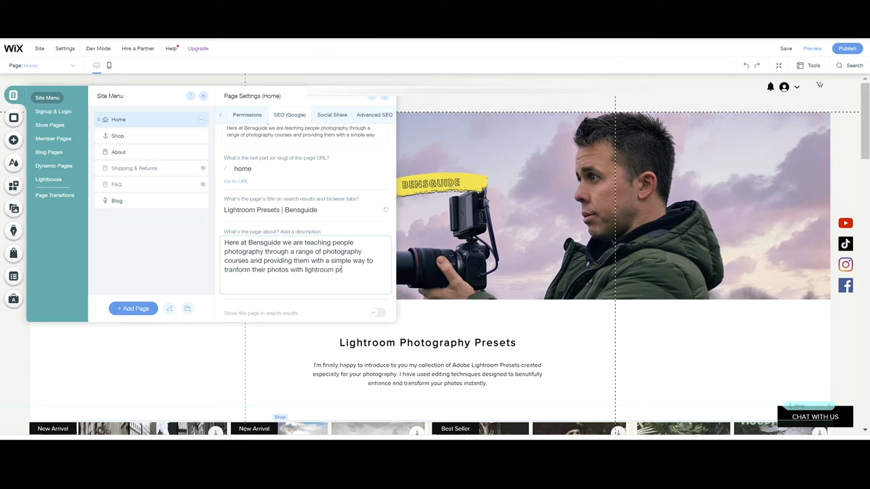
{"action": "type", "text": "esets."}
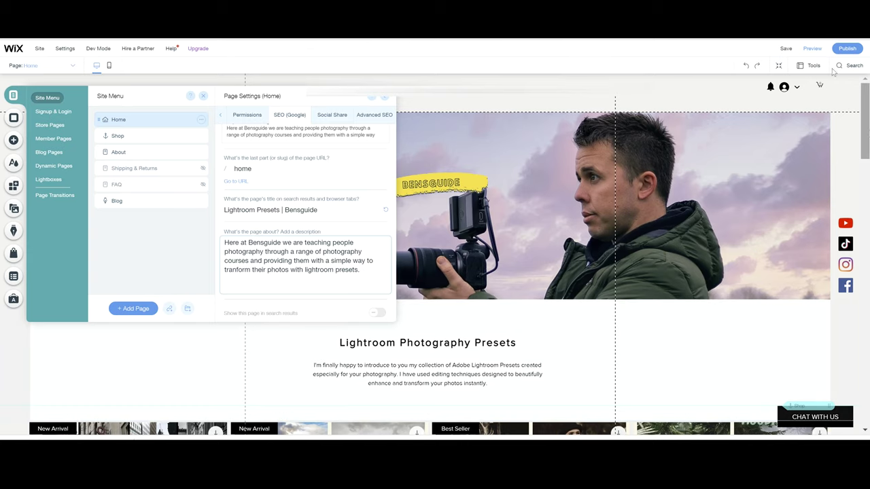
- Save the site without publishing it and refresh the checklist's homepage description task
{"action": "left_click", "coordinate": [788, 52]}
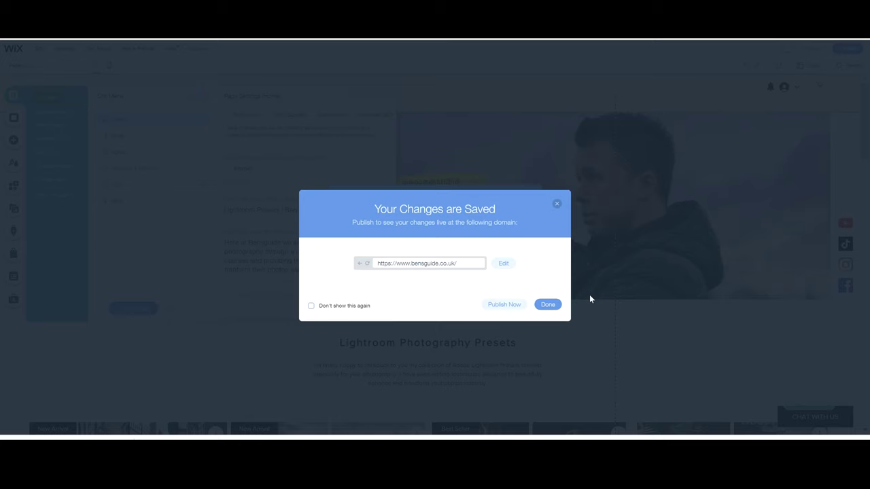
{"action": "left_click", "coordinate": [557, 205]}
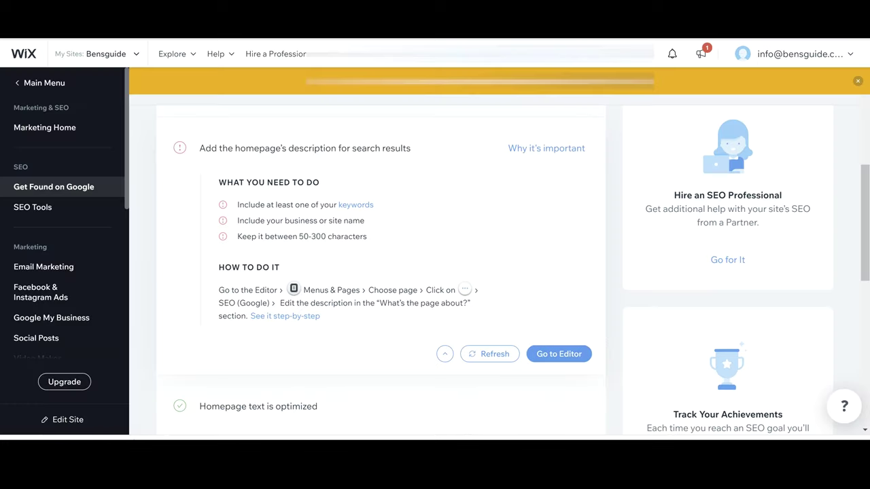
{"action": "left_click", "coordinate": [487, 359]}
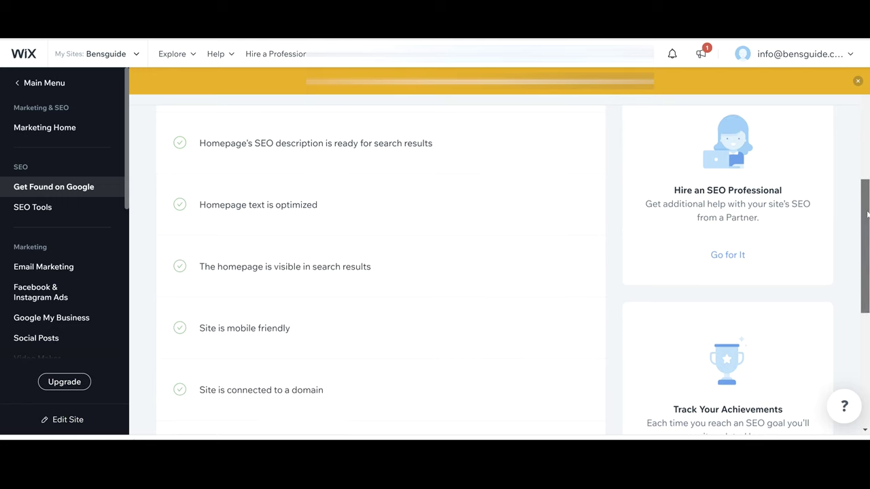
- Dismiss the save error in the site editor and switch to the mobile view of the site
{"action": "left_click_drag", "start_coordinate": [866, 215], "coordinate": [867, 234]}
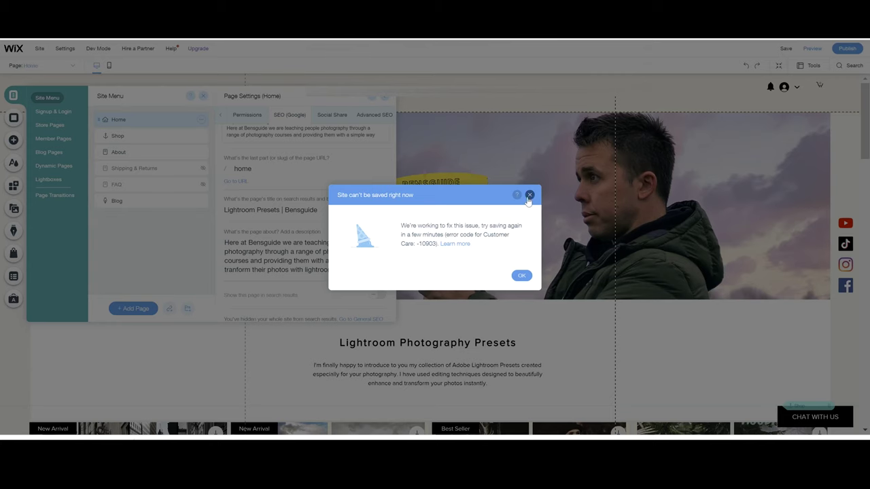
{"action": "left_click", "coordinate": [529, 196]}
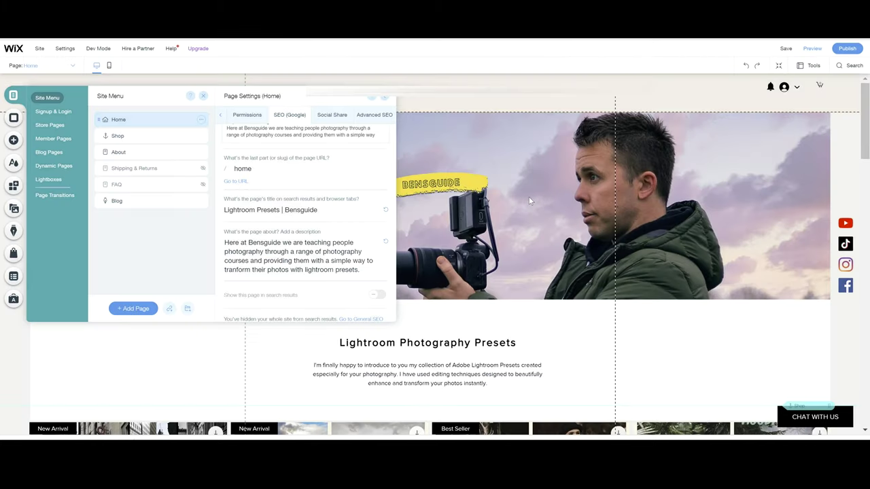
{"action": "left_click", "coordinate": [109, 68]}
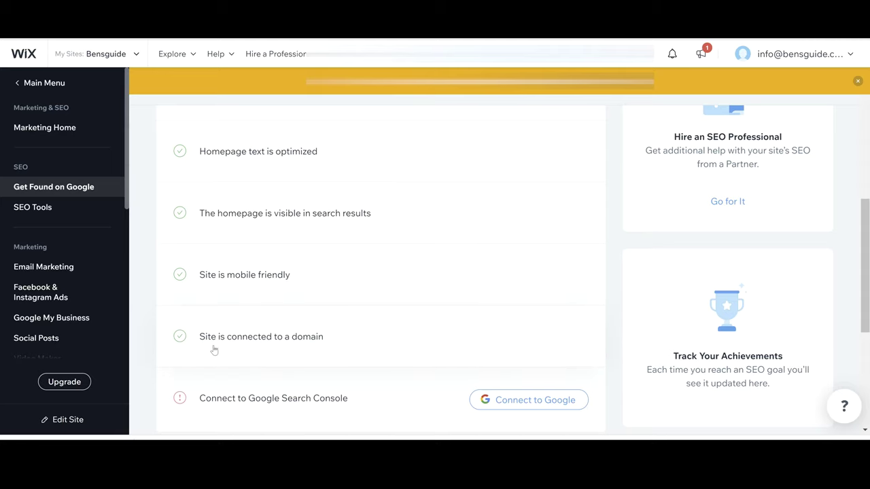
- Expand the checklist task about the site's domain connection and review it along with the Google Search Console task
{"action": "left_click", "coordinate": [292, 360]}
{"action": "scroll", "coordinate": [291, 360], "scroll_direction": "down", "scroll_amount": 3}
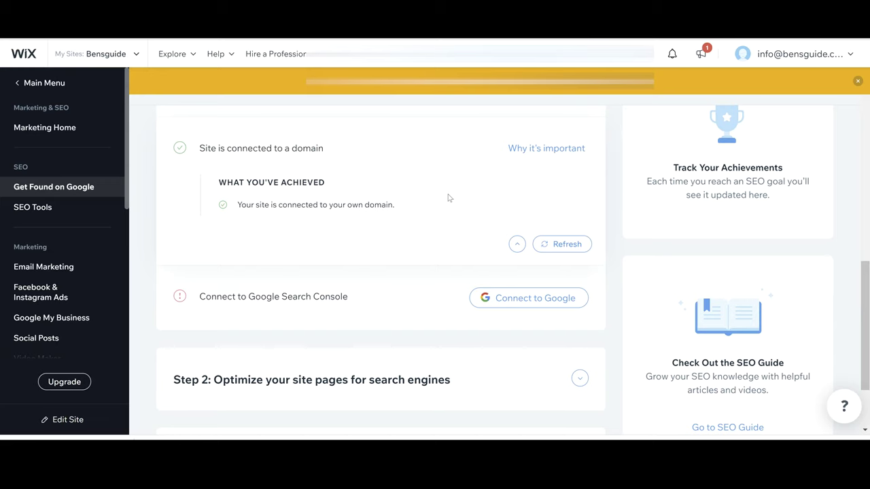
{"action": "scroll", "coordinate": [435, 224], "scroll_direction": "down", "scroll_amount": 1}
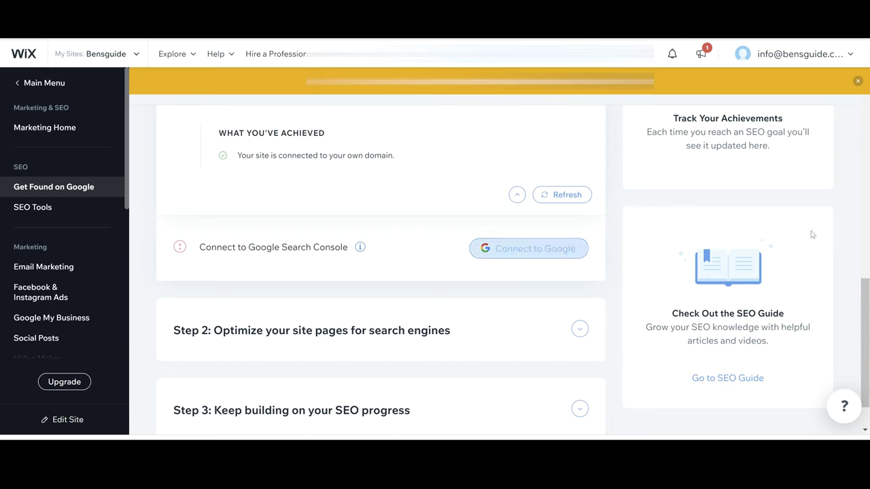
{"action": "scroll", "coordinate": [866, 346], "scroll_direction": "down", "scroll_amount": 1}
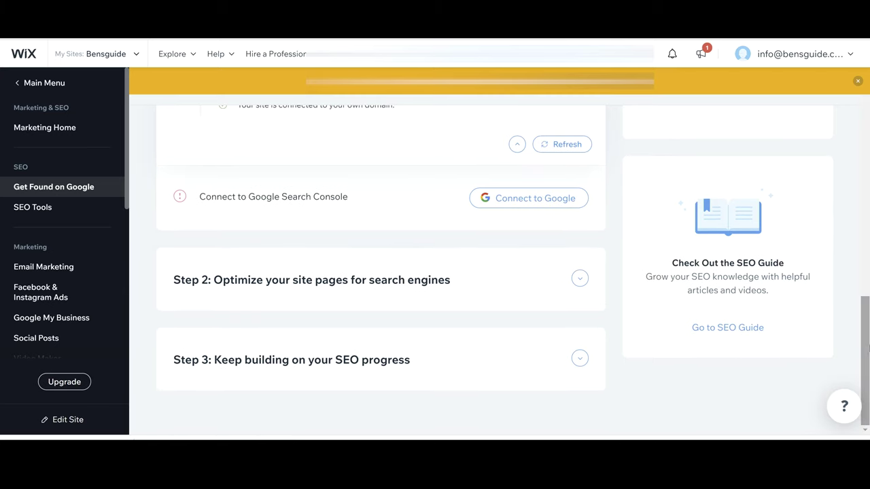
- Expand Step 2 of the checklist, show all of its tasks, and review those for the Home, About and Blog pages
{"action": "left_click", "coordinate": [489, 287]}
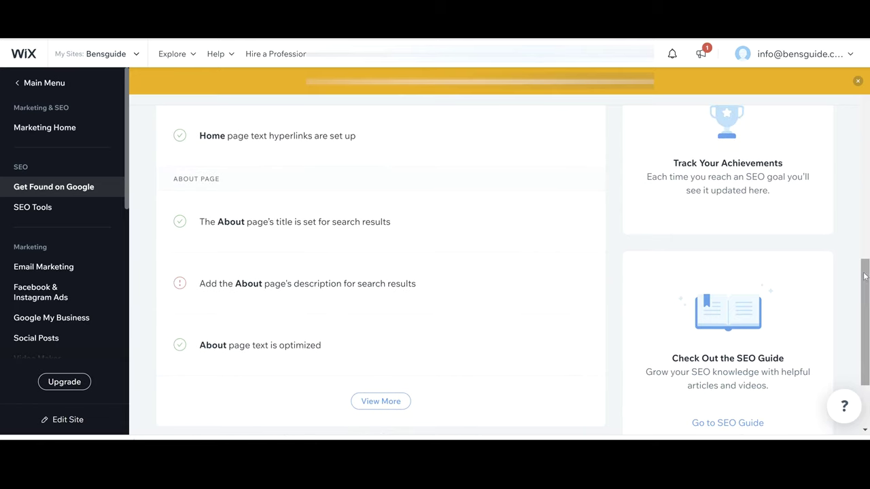
{"action": "scroll", "coordinate": [866, 279], "scroll_direction": "down", "scroll_amount": 1}
{"action": "scroll", "coordinate": [865, 279], "scroll_direction": "up", "scroll_amount": 1}
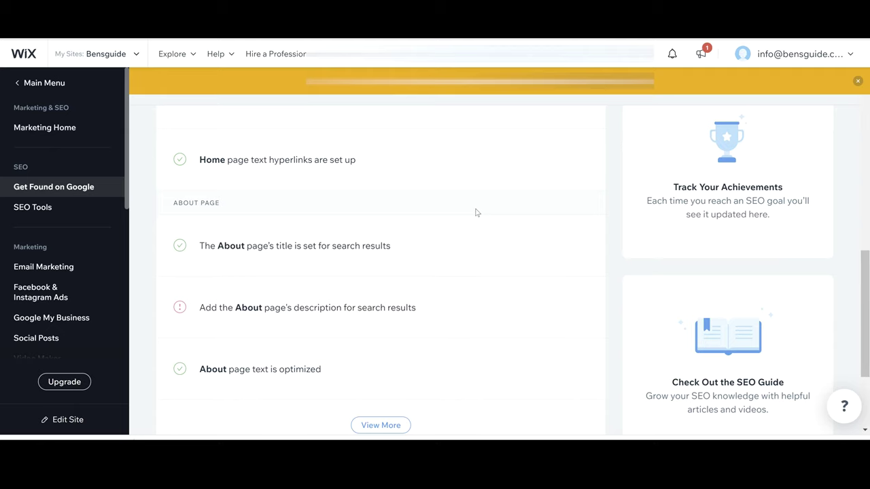
{"action": "mouse_move", "coordinate": [317, 316]}
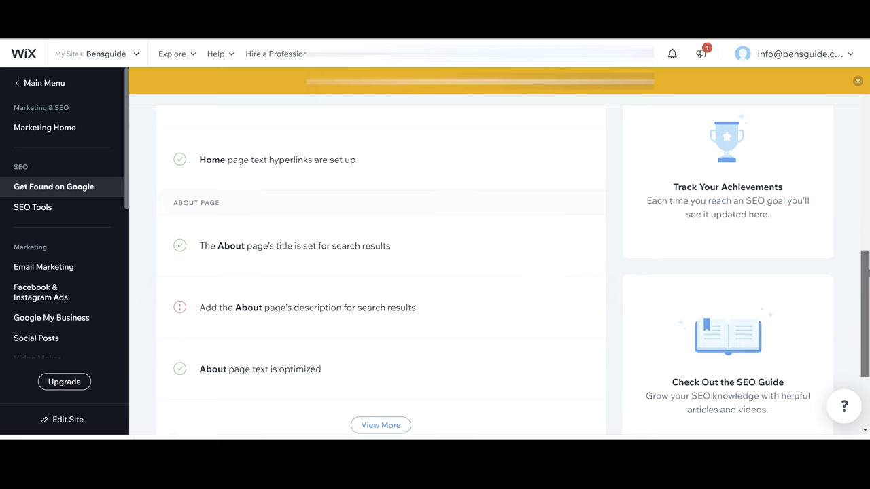
{"action": "scroll", "coordinate": [865, 286], "scroll_direction": "down", "scroll_amount": 1}
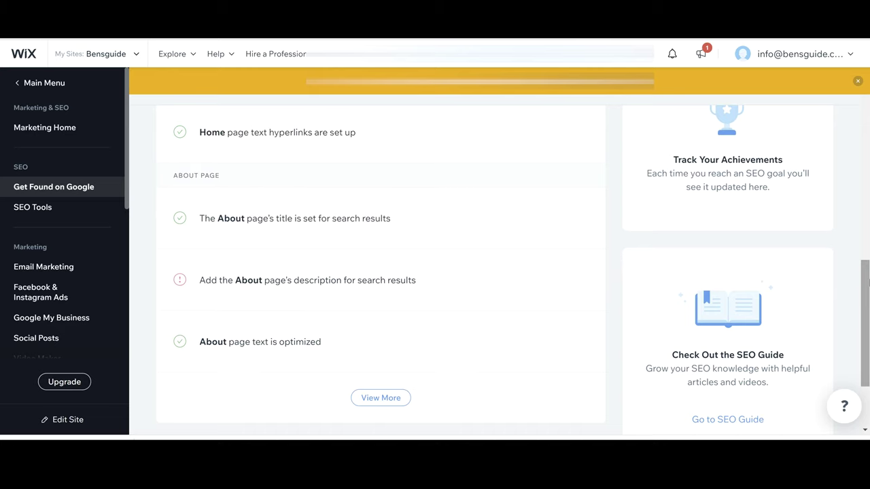
{"action": "mouse_move", "coordinate": [868, 283]}
{"action": "left_mouse_down"}
{"action": "mouse_move", "coordinate": [868, 219]}
{"action": "mouse_move", "coordinate": [868, 299]}
{"action": "left_mouse_up"}
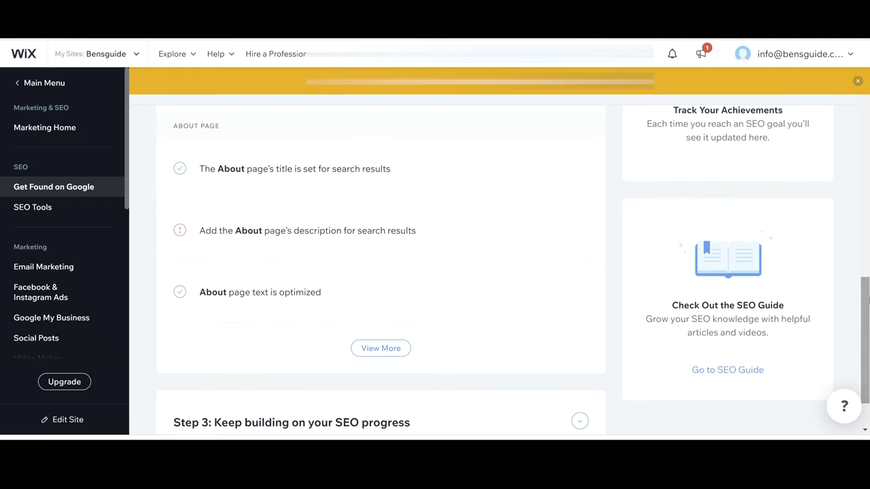
{"action": "left_click", "coordinate": [401, 349]}
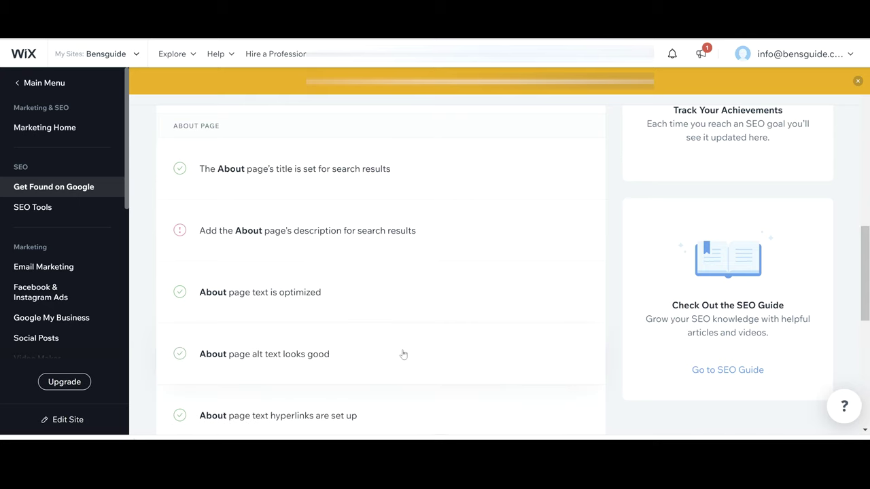
{"action": "left_click_drag", "start_coordinate": [869, 247], "coordinate": [860, 378]}
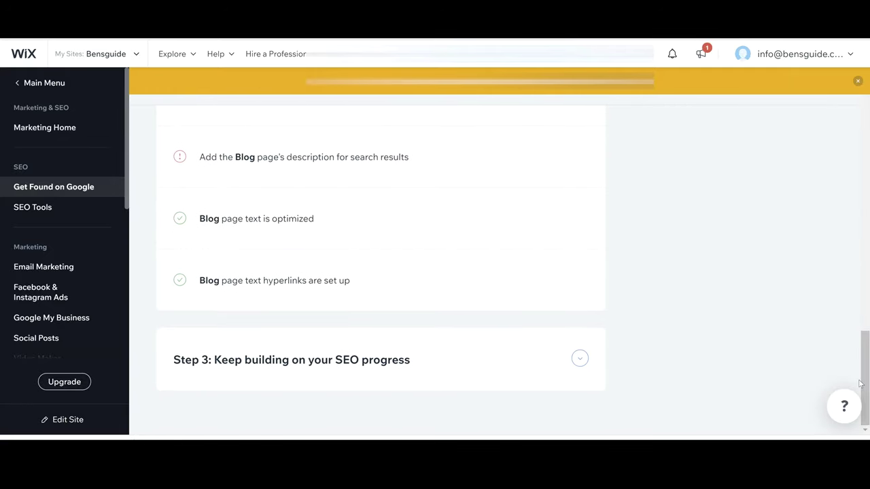
- Expand Step 3 of the checklist and review its SEO Guide and Wix SEO Partner options
{"action": "left_click", "coordinate": [452, 361]}
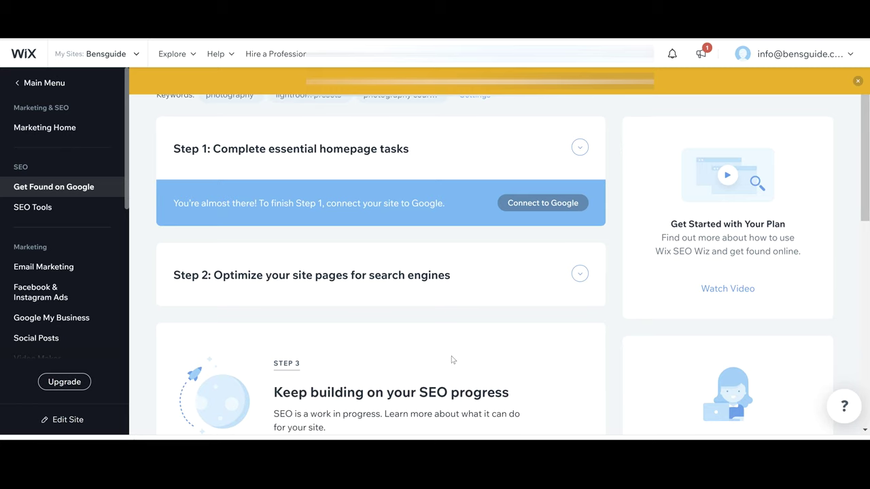
{"action": "scroll", "coordinate": [862, 183], "scroll_direction": "down", "scroll_amount": 2}
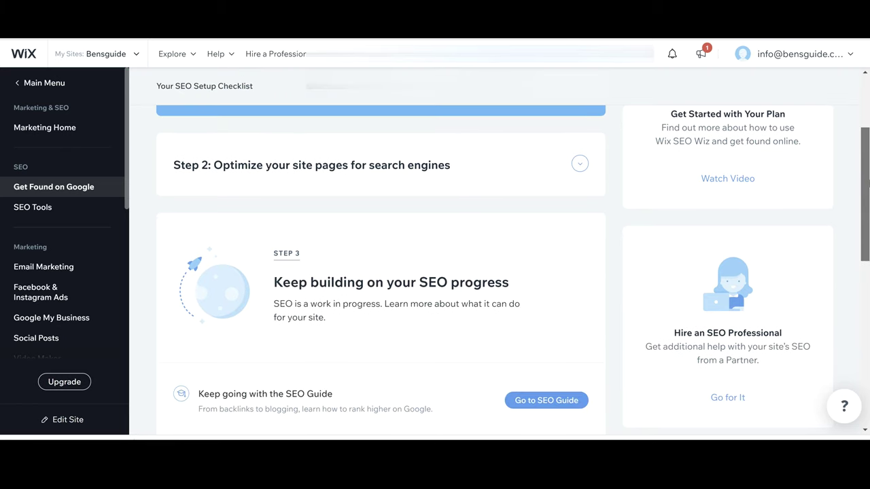
{"action": "left_click_drag", "start_coordinate": [867, 182], "coordinate": [866, 225]}
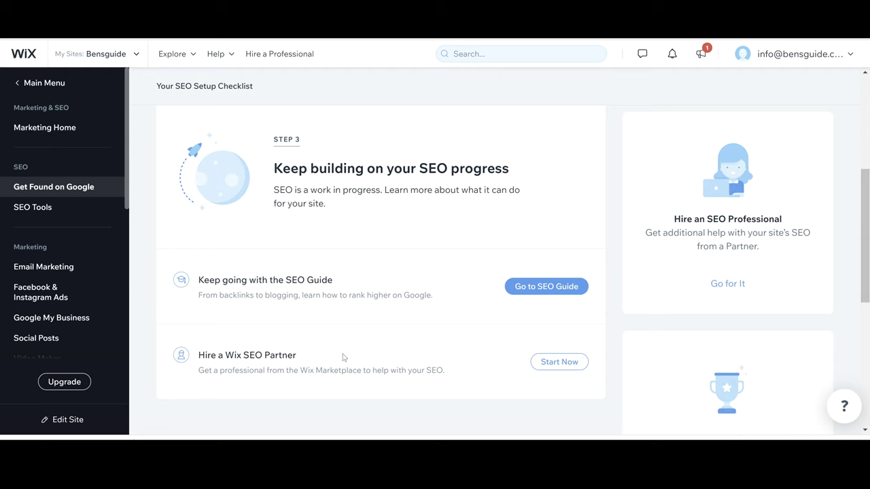
- Go to the site's SEO Tools page
{"action": "left_click", "coordinate": [32, 208]}
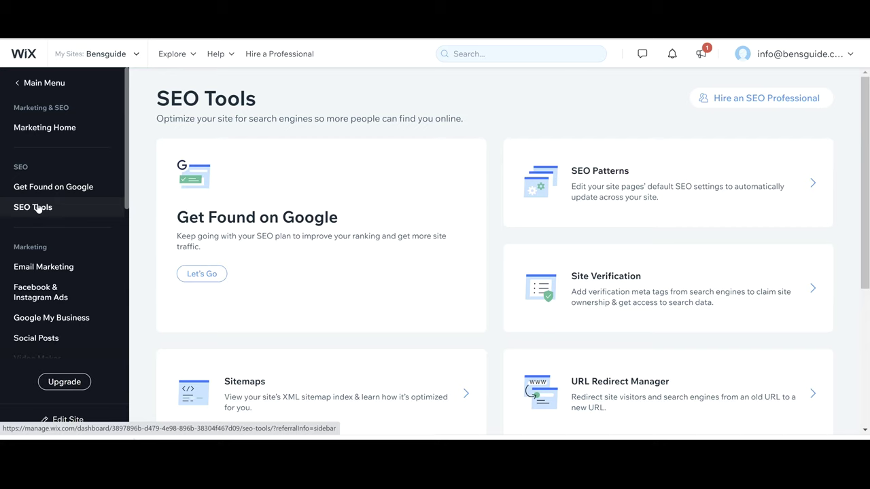
{"action": "left_click", "coordinate": [39, 208]}
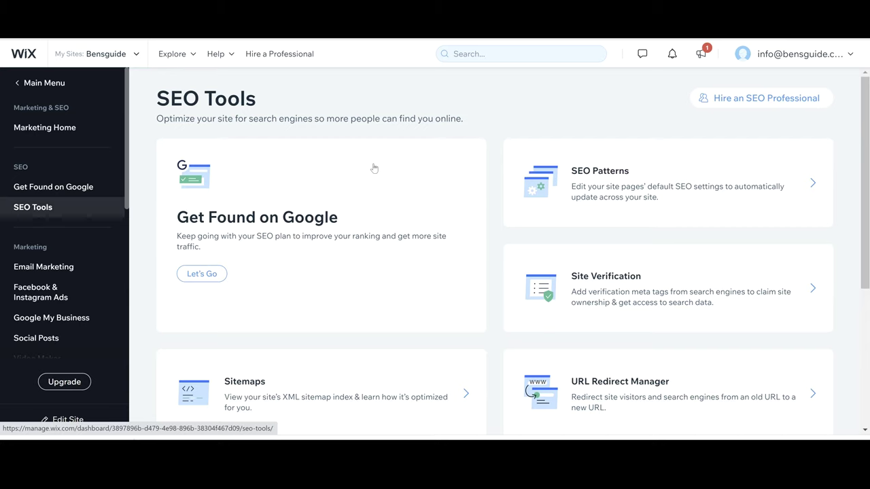